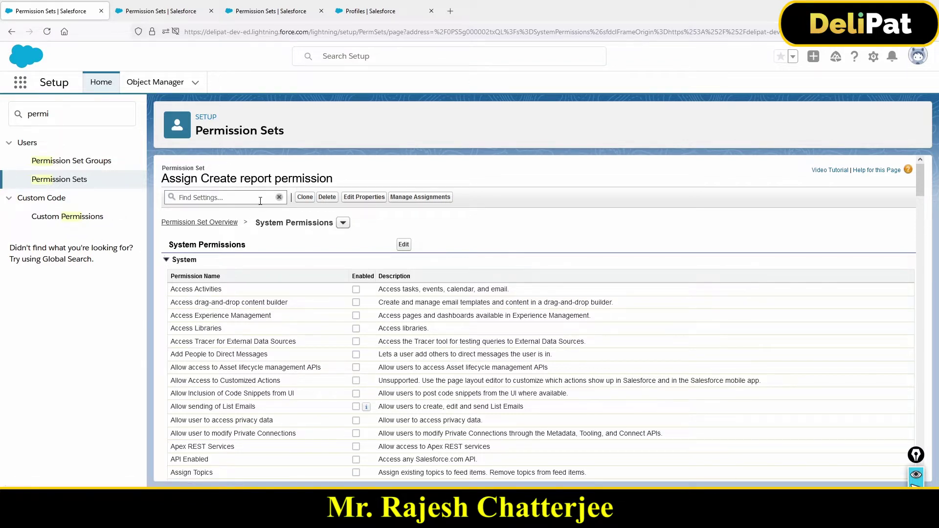
# Filter Setup to Permission Sets and open the 'Assign Create report permission' set
pyautogui.click(49, 112)
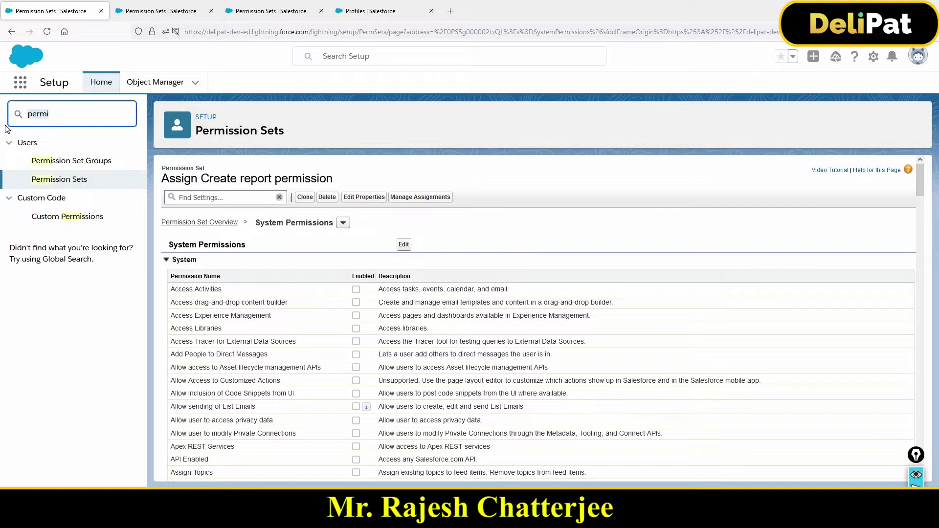
pyautogui.press('BackSpace')
pyautogui.press('BackSpace')
pyautogui.press('BackSpace')
pyautogui.write('r')
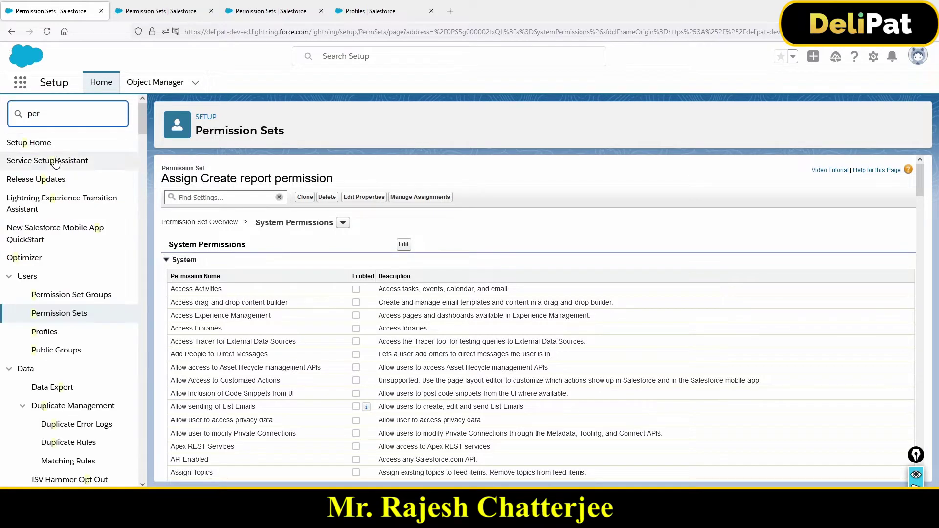
pyautogui.write('mis')
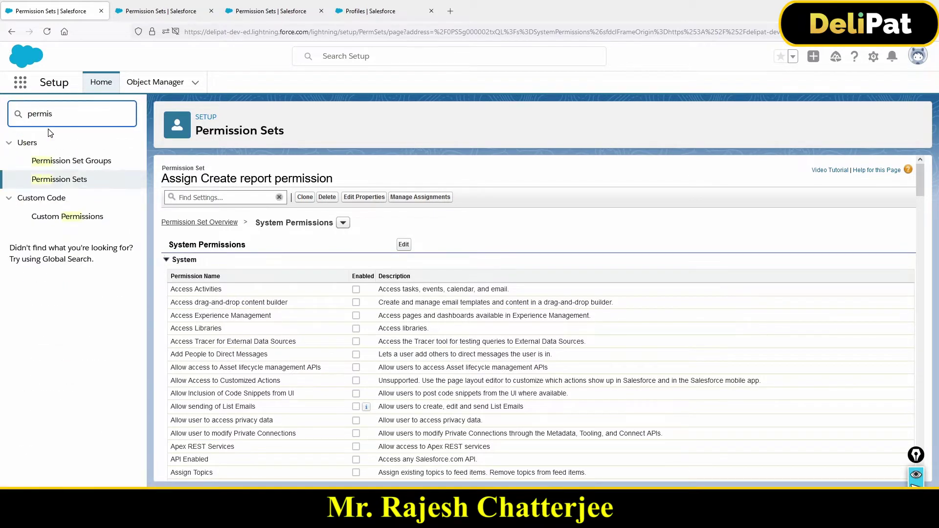
pyautogui.click(58, 182)
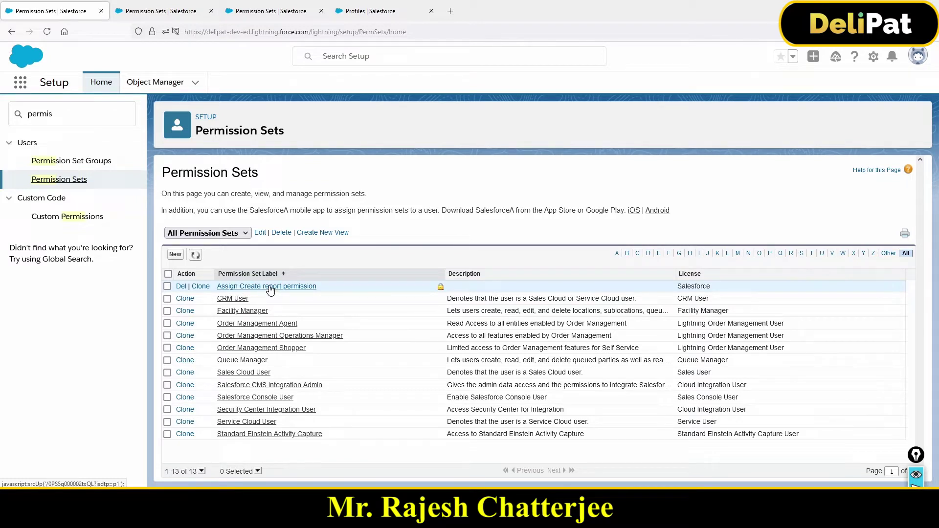
pyautogui.doubleClick(697, 289)
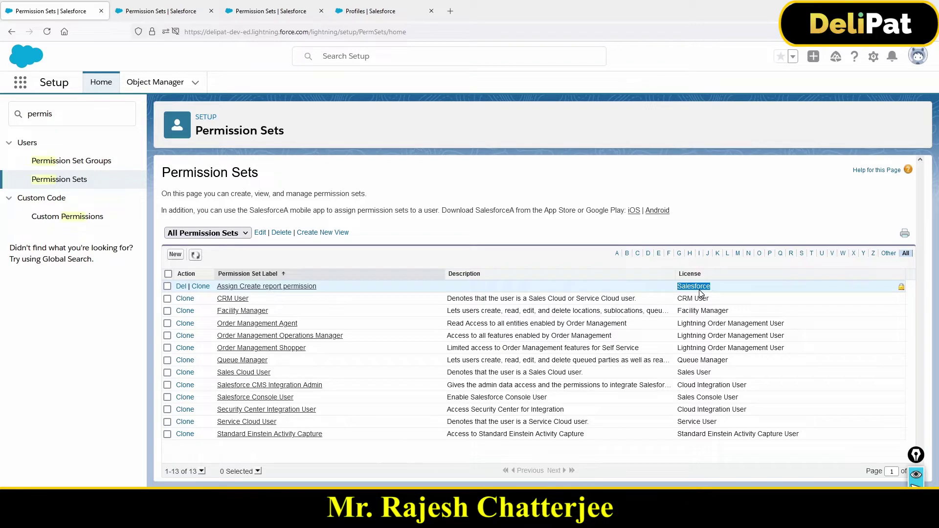
pyautogui.click(275, 288)
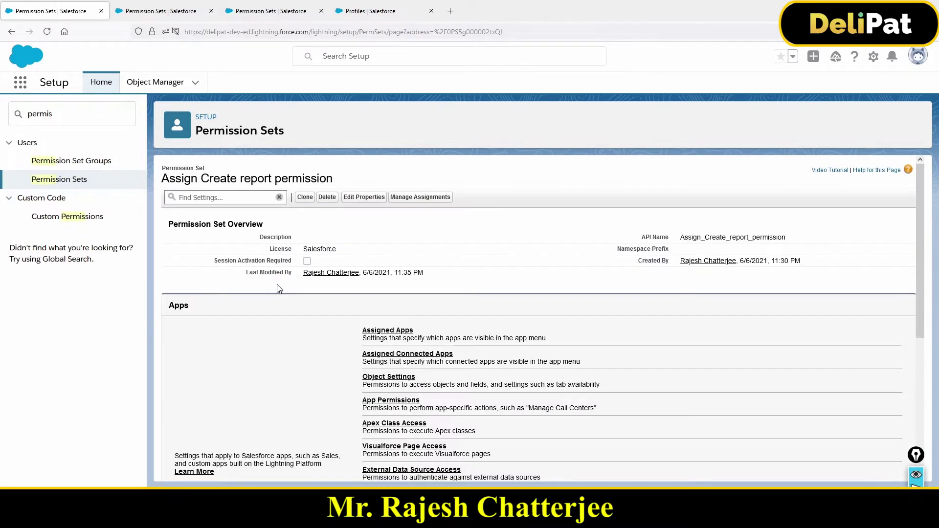
# Manage the set's assignments, add assignments, and tick the Chatter Expert user
pyautogui.click(421, 197)
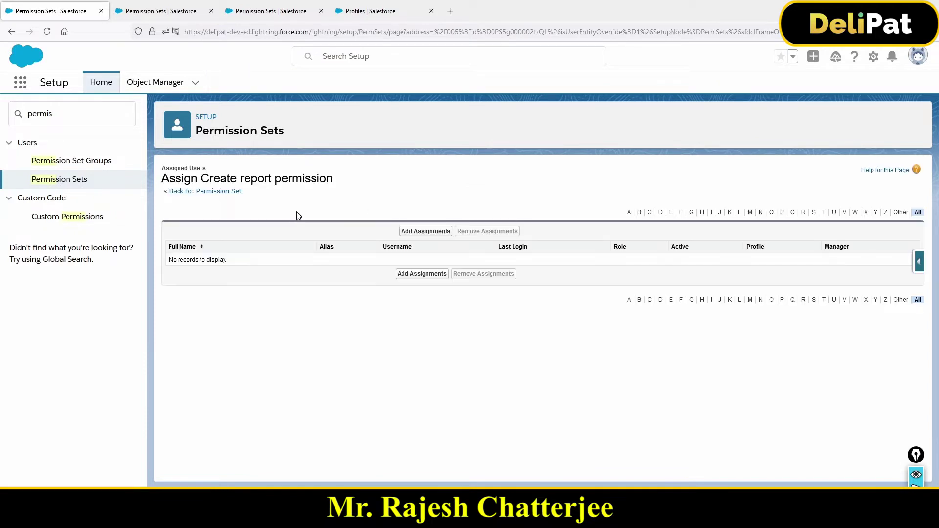
pyautogui.click(415, 234)
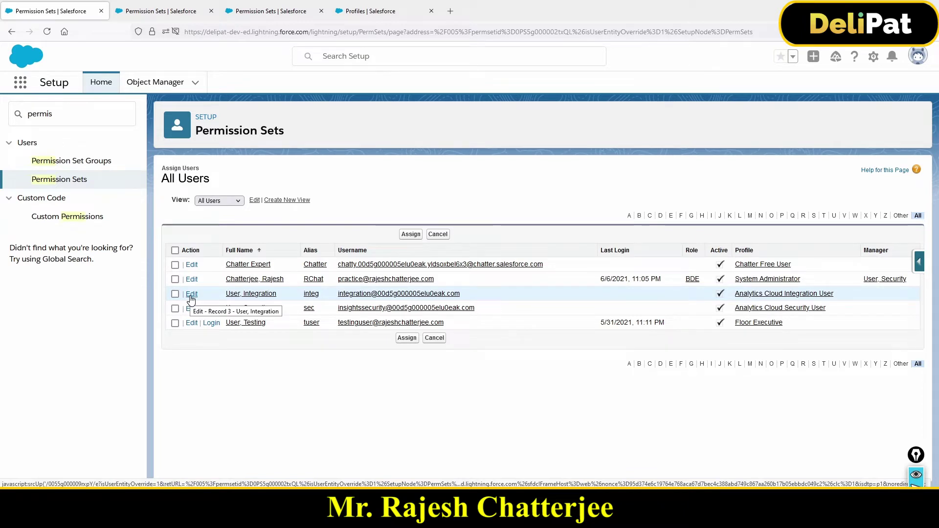
pyautogui.click(176, 266)
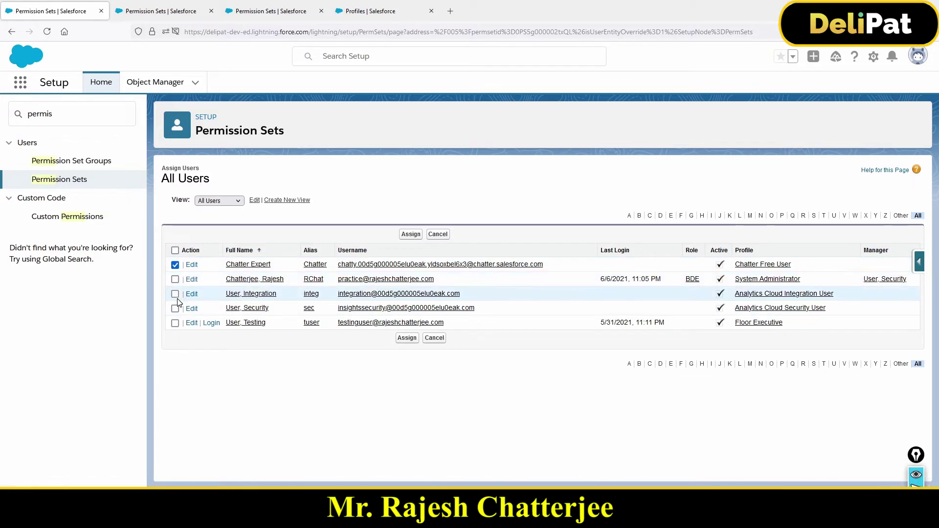
# Assign to Chatter Expert, note the Chatter Free license-mismatch error, and close the summary
pyautogui.click(410, 235)
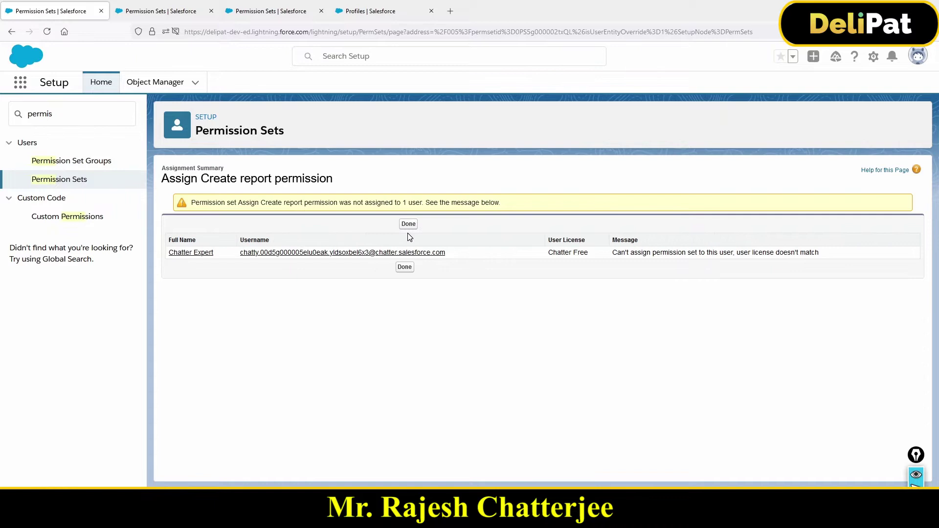
pyautogui.moveTo(614, 256); pyautogui.dragTo(828, 258)
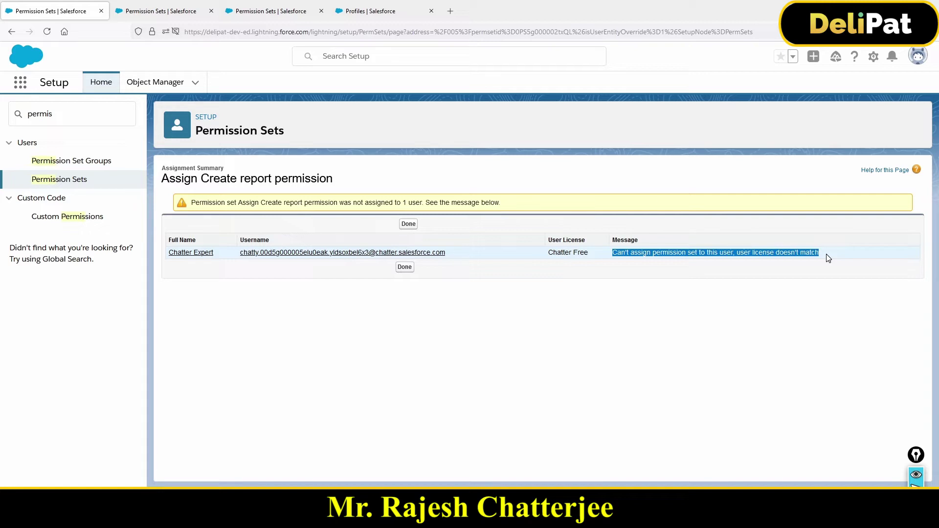
pyautogui.click(549, 256)
pyautogui.moveTo(550, 255); pyautogui.dragTo(589, 254)
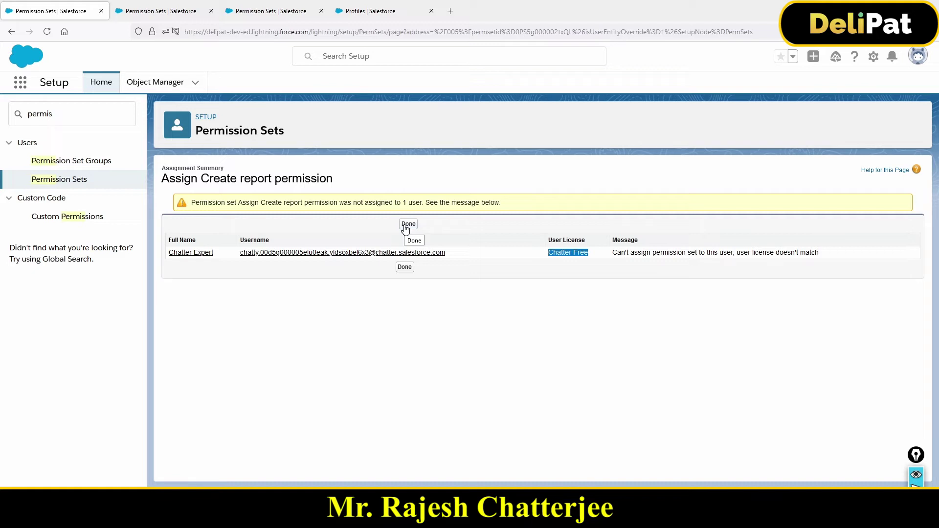
pyautogui.click(406, 225)
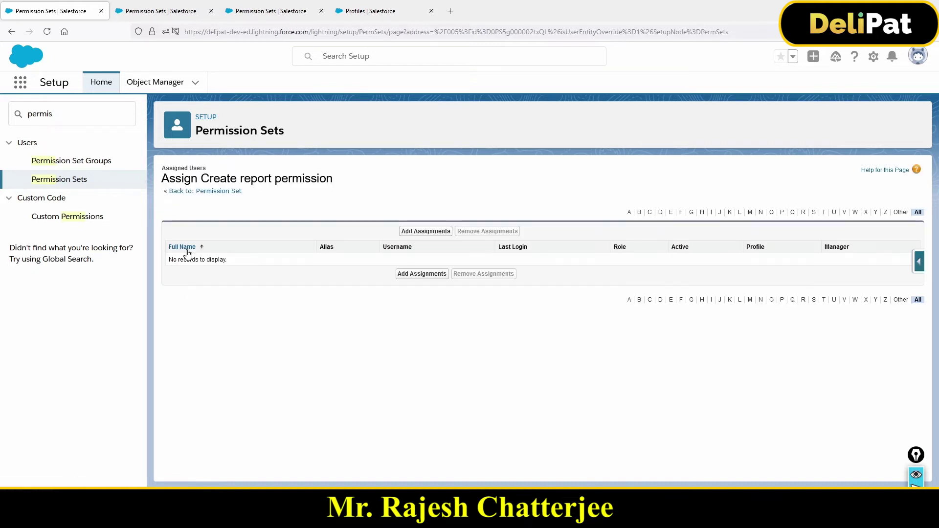
# Add an assignment for the User, Testing row and assign the permission set
pyautogui.click(433, 232)
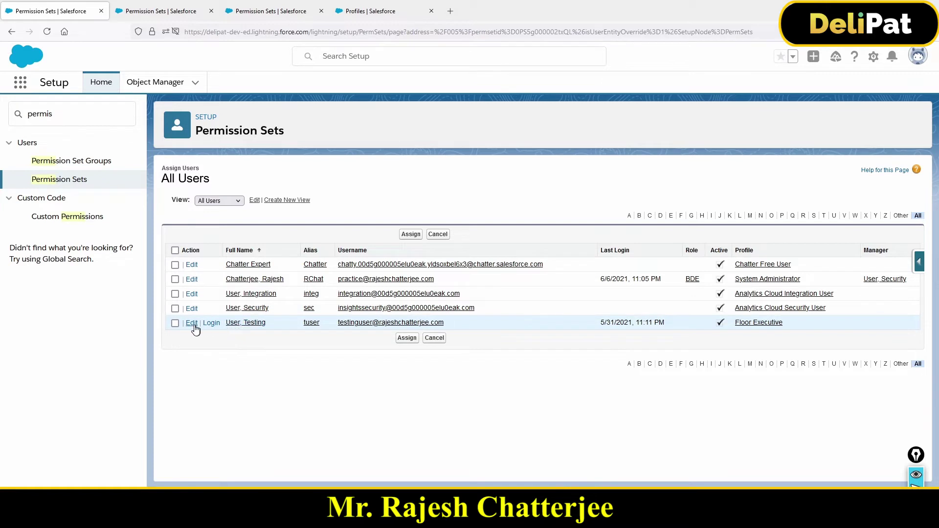
pyautogui.click(175, 324)
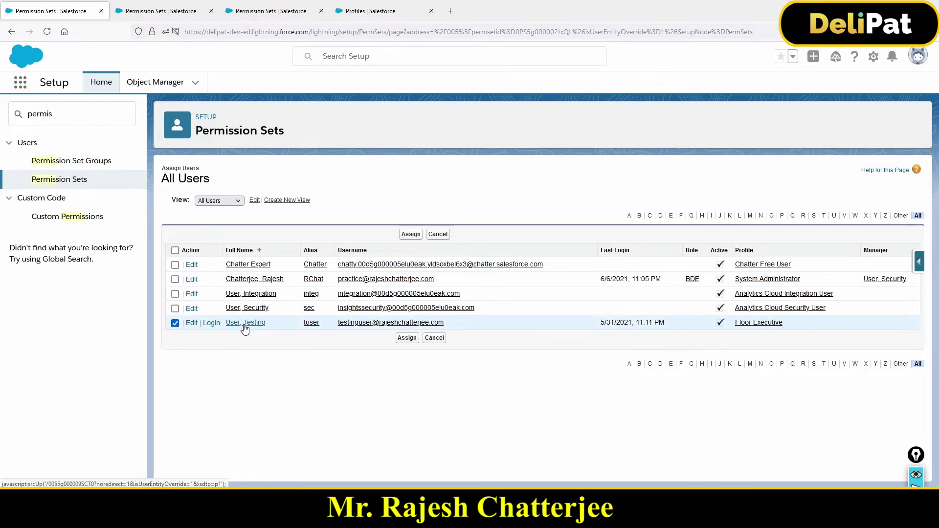
pyautogui.click(416, 234)
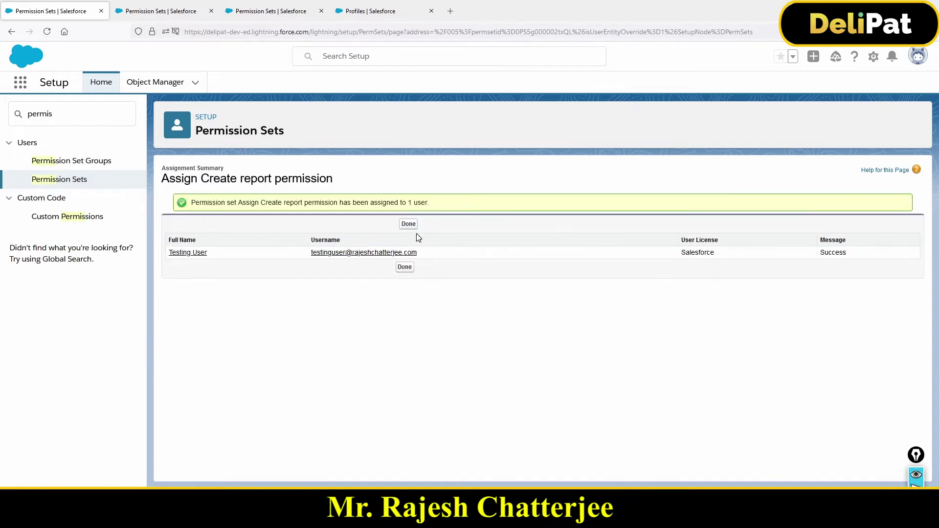
# Review the Success confirmation for 1 user and return to the Assigned Users list
pyautogui.moveTo(194, 202); pyautogui.dragTo(426, 203)
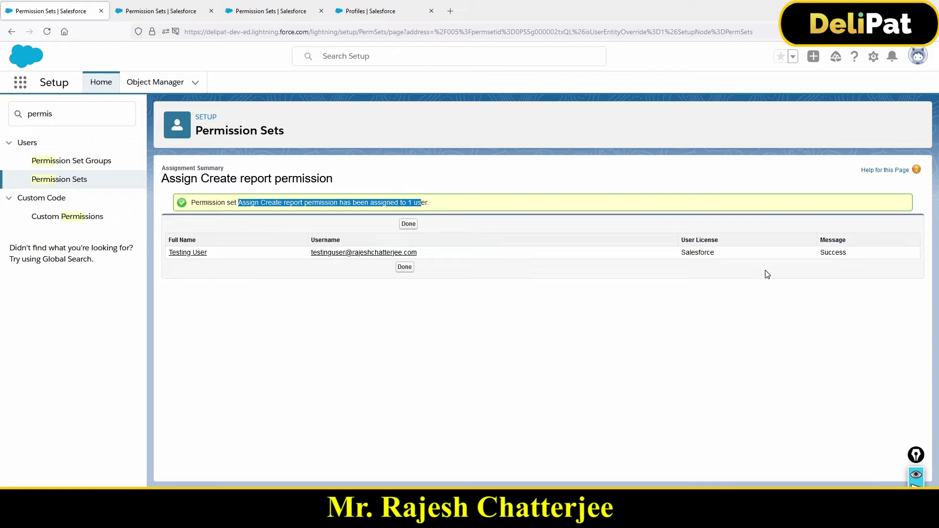
pyautogui.moveTo(765, 272); pyautogui.dragTo(199, 260)
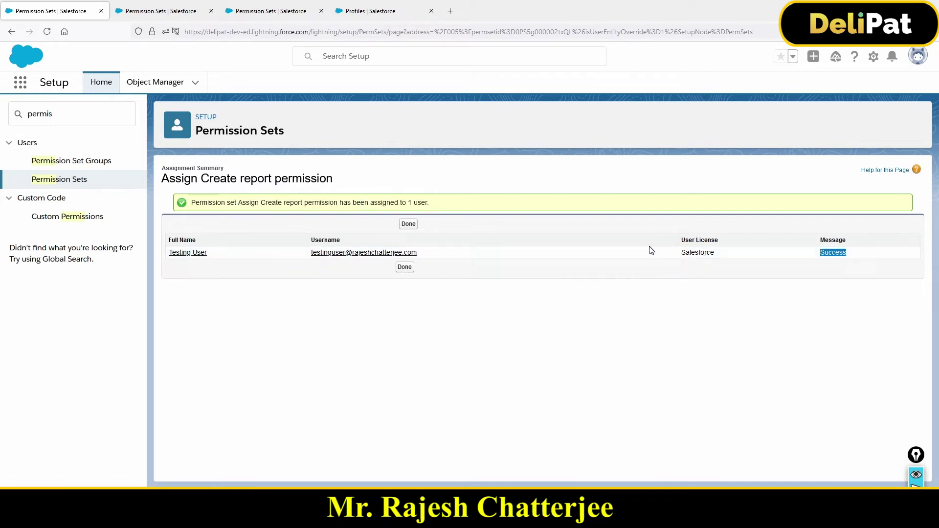
pyautogui.click(404, 268)
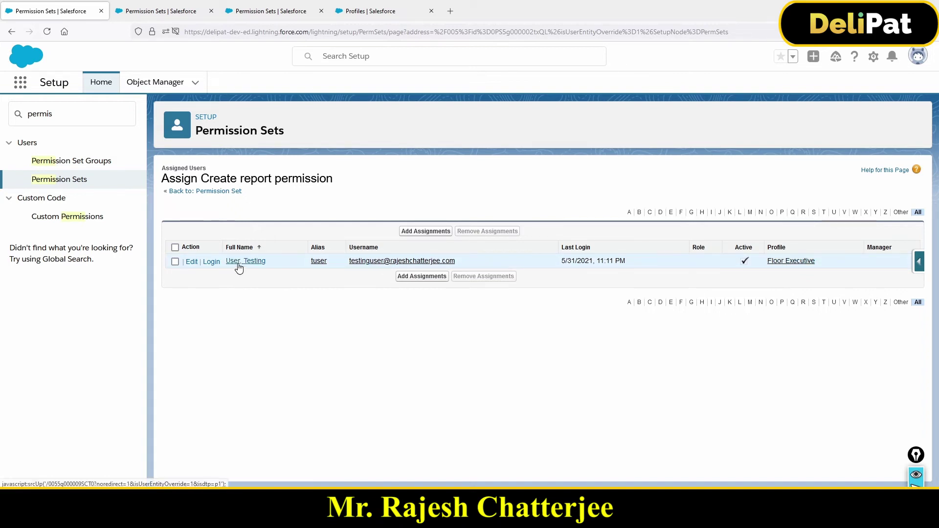
# Open the user's Floor Executive profile link in a new browser tab and switch to it
pyautogui.rightClick(790, 262)
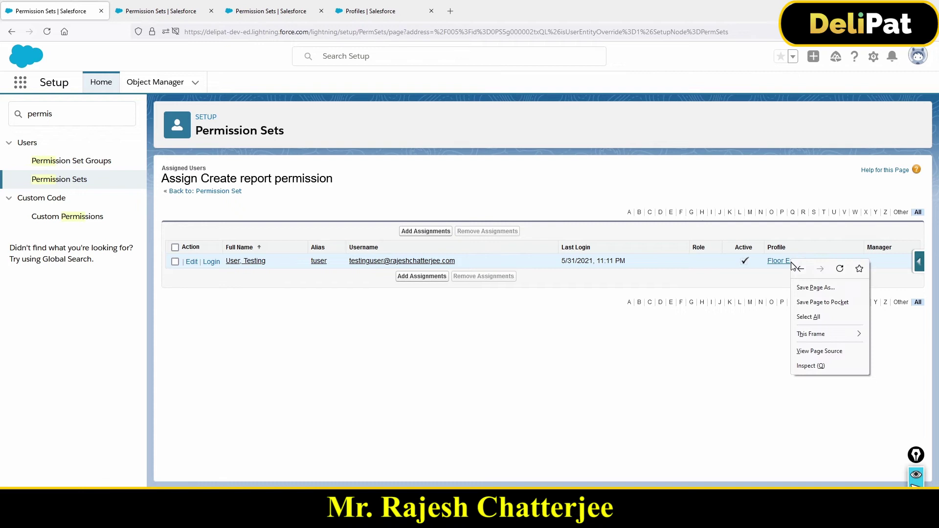
pyautogui.click(767, 278)
pyautogui.middleClick(791, 261)
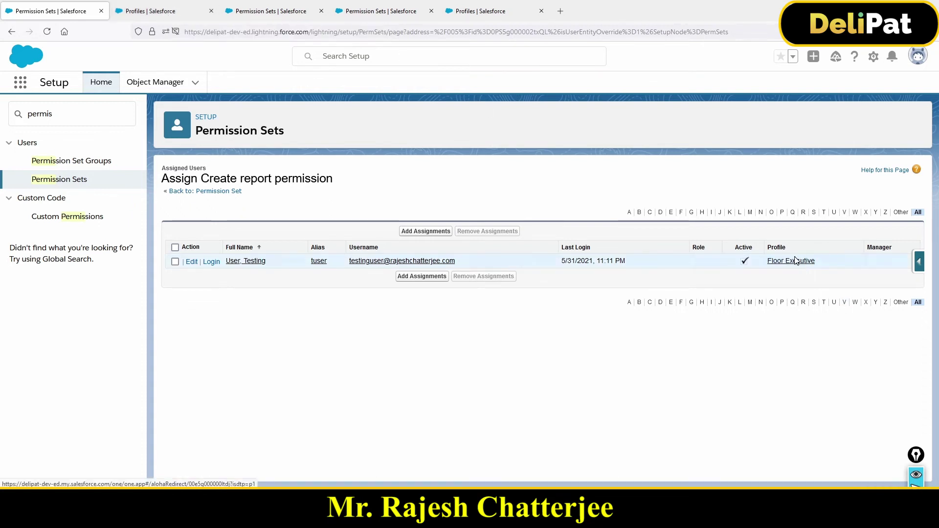
pyautogui.click(159, 11)
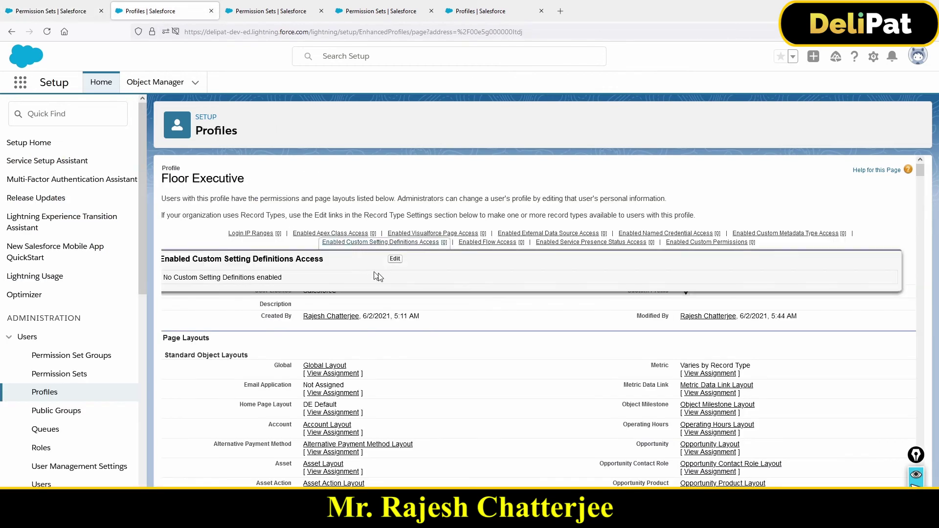
# Edit the Floor Executive profile to uncheck Create and Customize Reports, then save
pyautogui.click(402, 265)
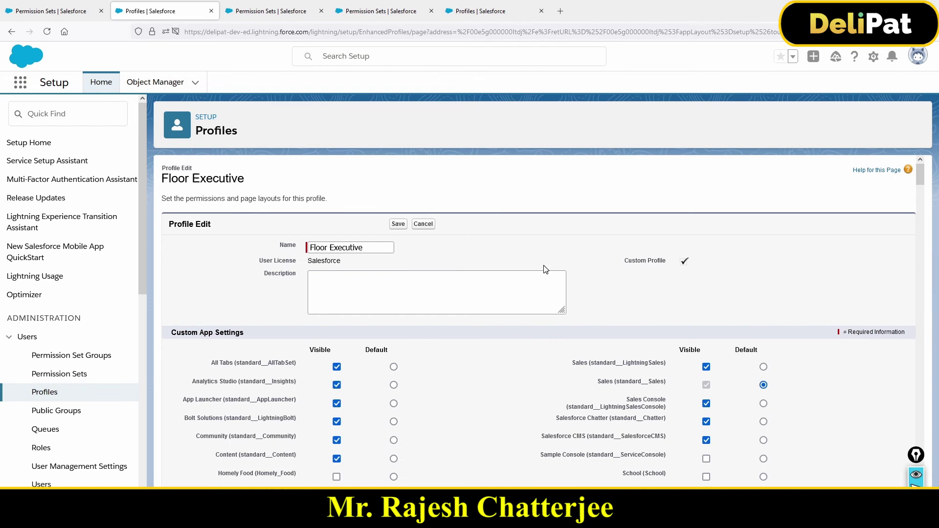
pyautogui.scroll(-20, 545, 269)
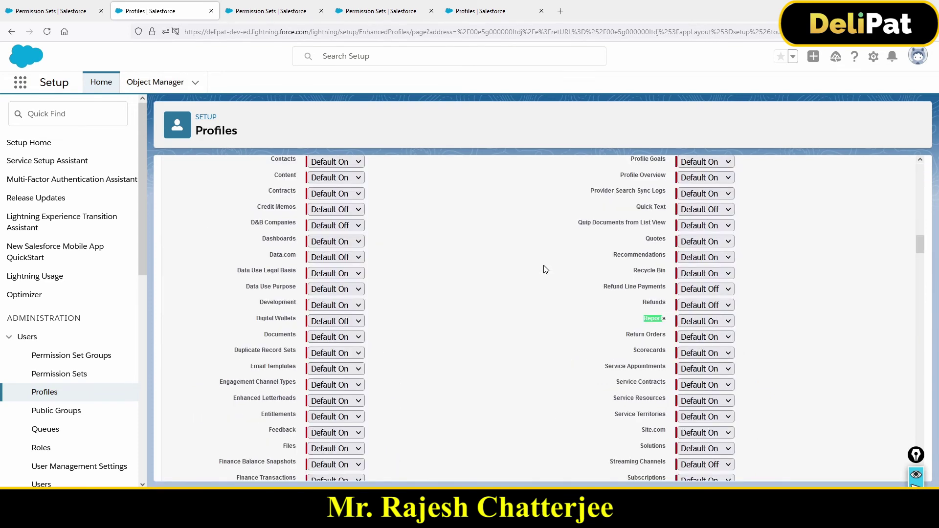
pyautogui.moveTo(210, 346); pyautogui.dragTo(296, 353)
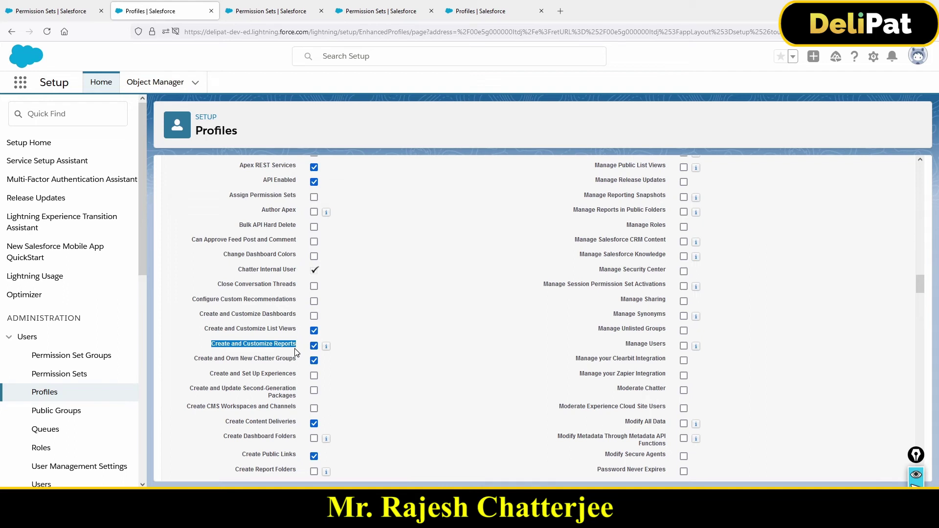
pyautogui.click(314, 346)
pyautogui.scroll(20, 382, 348)
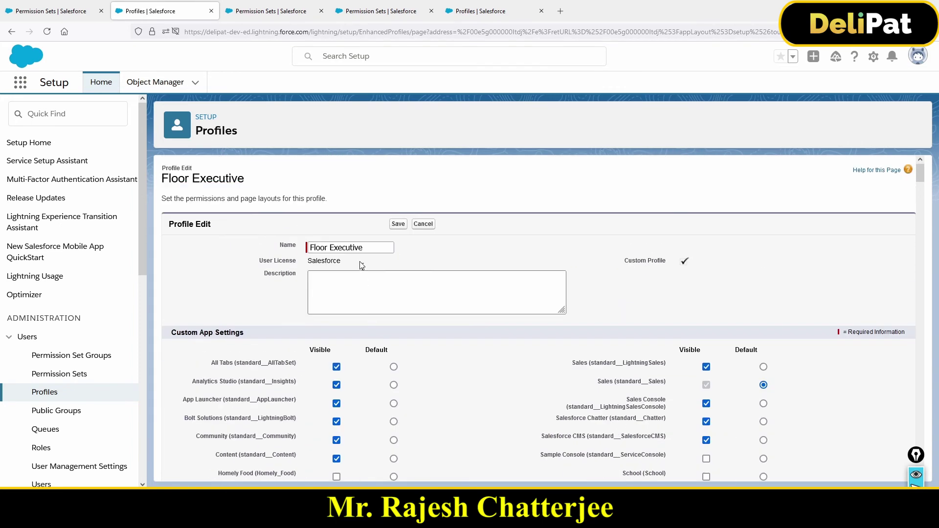
pyautogui.click(392, 224)
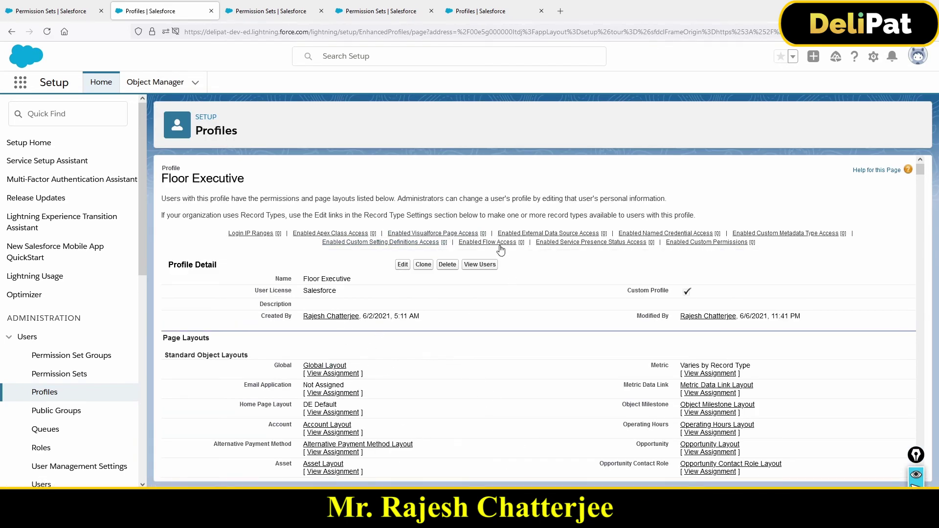
# List the Floor Executive profile's users and open User, Testing's detail page
pyautogui.click(475, 265)
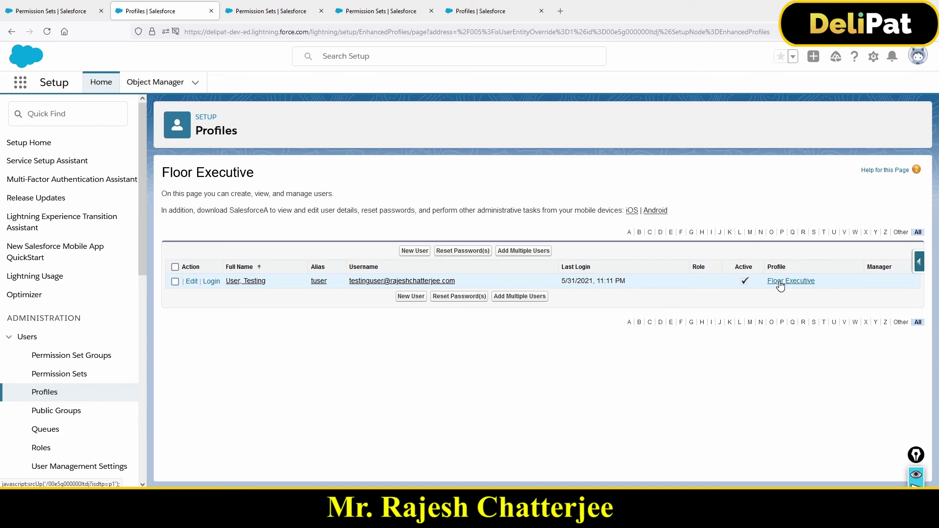
pyautogui.click(231, 286)
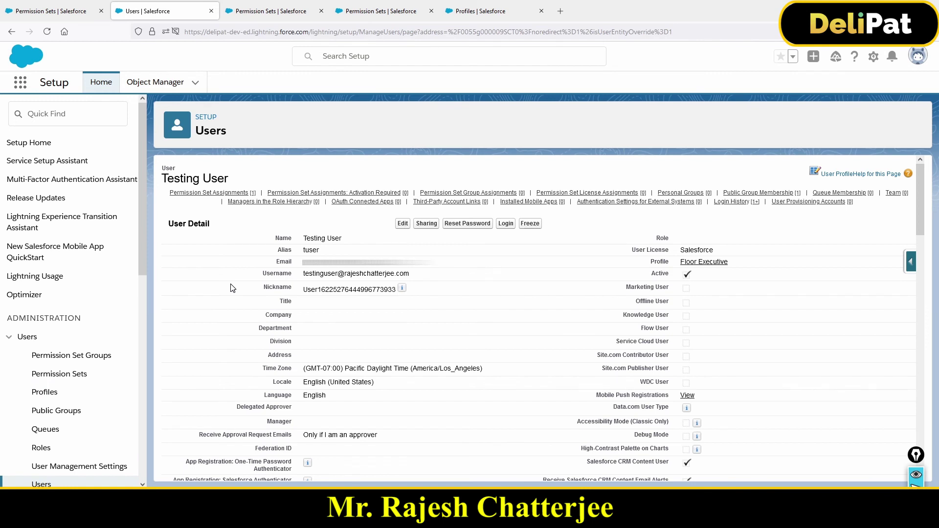
# Jump to Permission Set Assignments and point out 'Assign Create report permission', dated 6/6/2021
pyautogui.click(186, 196)
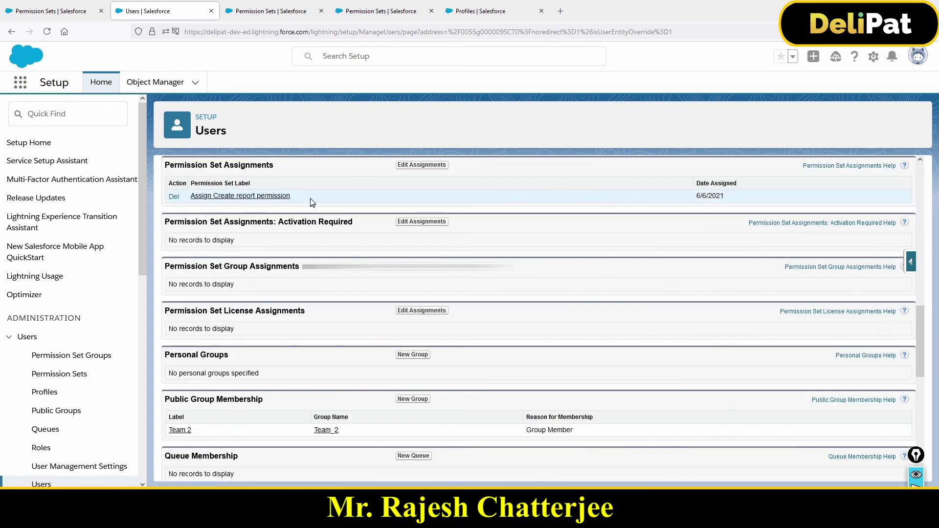
pyautogui.moveTo(165, 166); pyautogui.dragTo(276, 168)
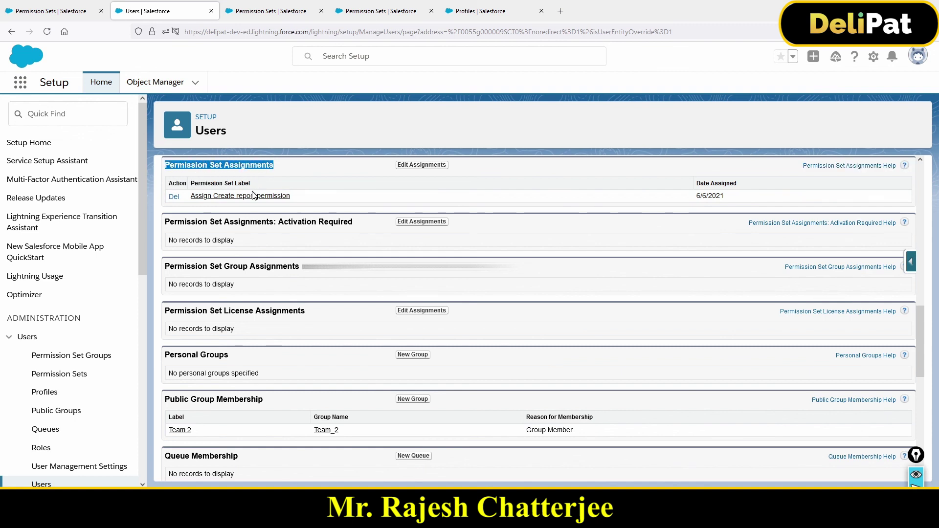
pyautogui.moveTo(190, 196); pyautogui.dragTo(307, 203)
pyautogui.moveTo(733, 199); pyautogui.dragTo(690, 199)
pyautogui.scroll(5, 585, 230)
pyautogui.scroll(5, 585, 227)
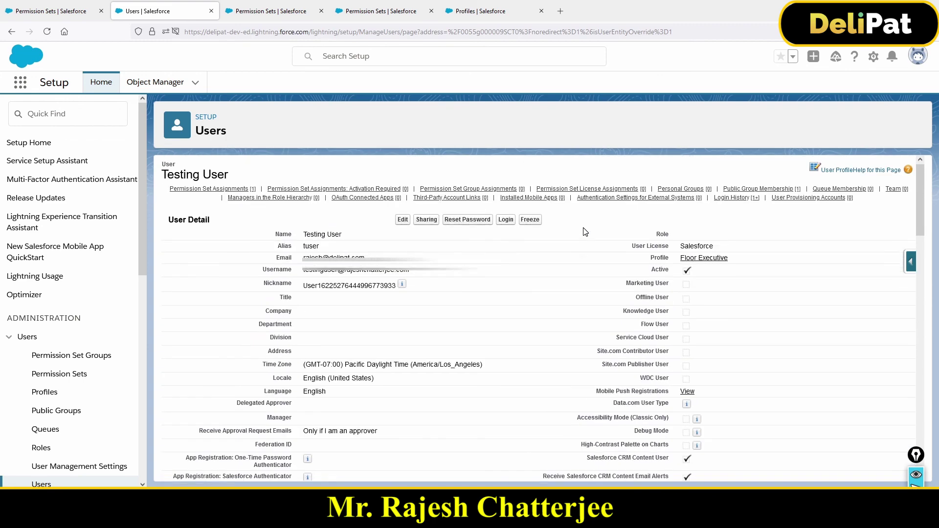
pyautogui.moveTo(167, 176); pyautogui.dragTo(236, 193)
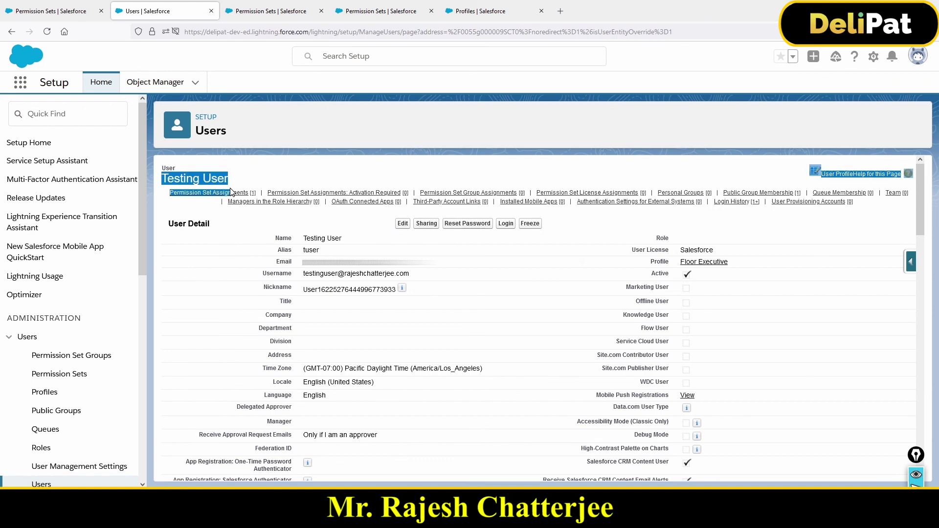
pyautogui.scroll(-7, 251, 401)
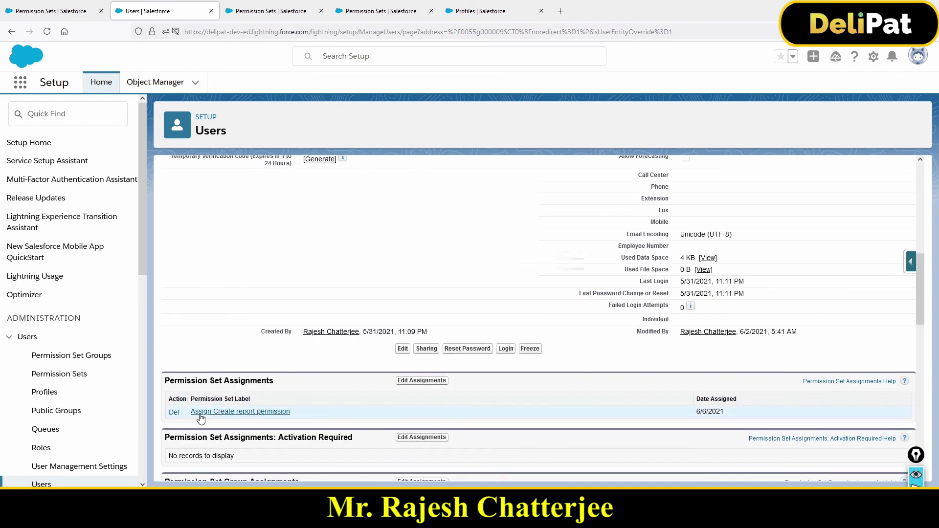